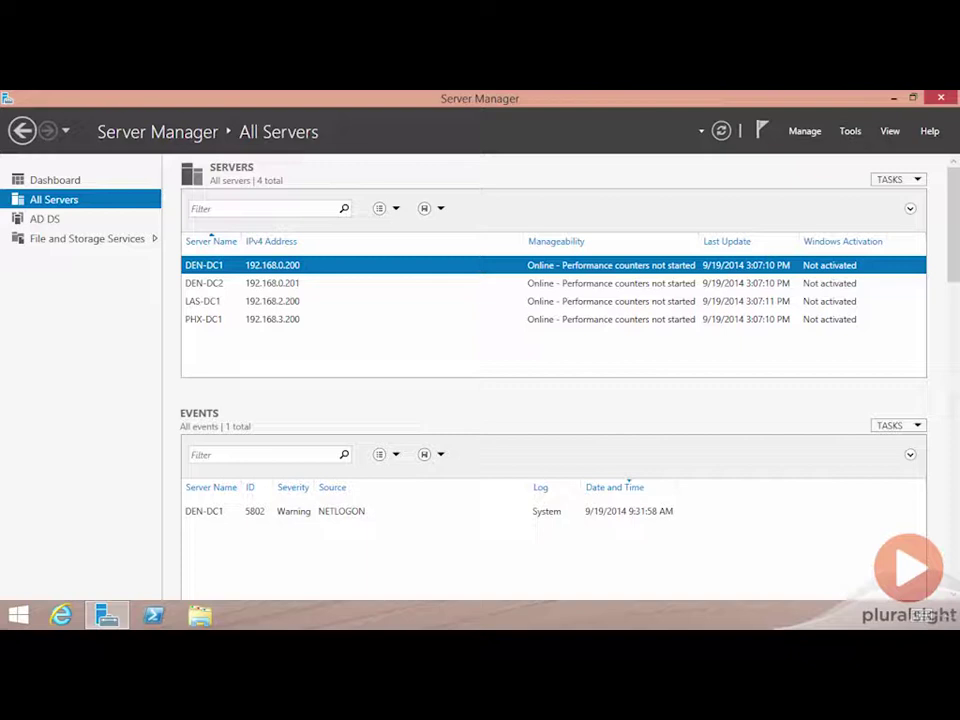
Load the TechNet RODC Administration article in the web browser from the pasted URL.
{"action": "left_click", "coordinate": [61, 614]}
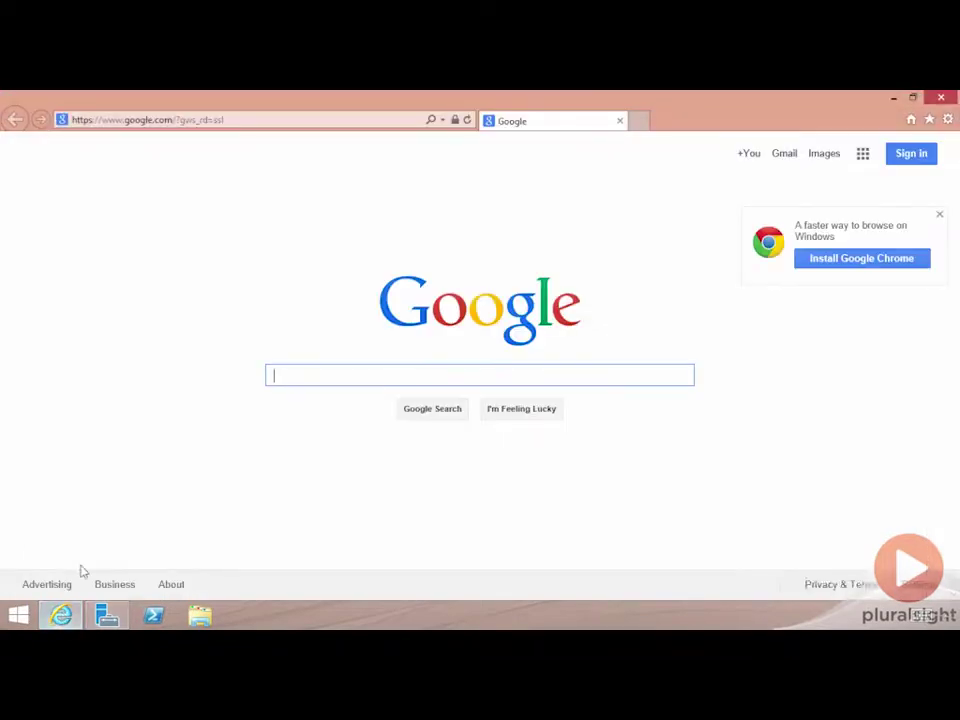
{"action": "left_click", "coordinate": [240, 119]}
{"action": "type", "text": "http://technet.microsoft.com/en-us/library/cc755310(v=ws.10).aspx"}
{"action": "key", "text": "Return"}
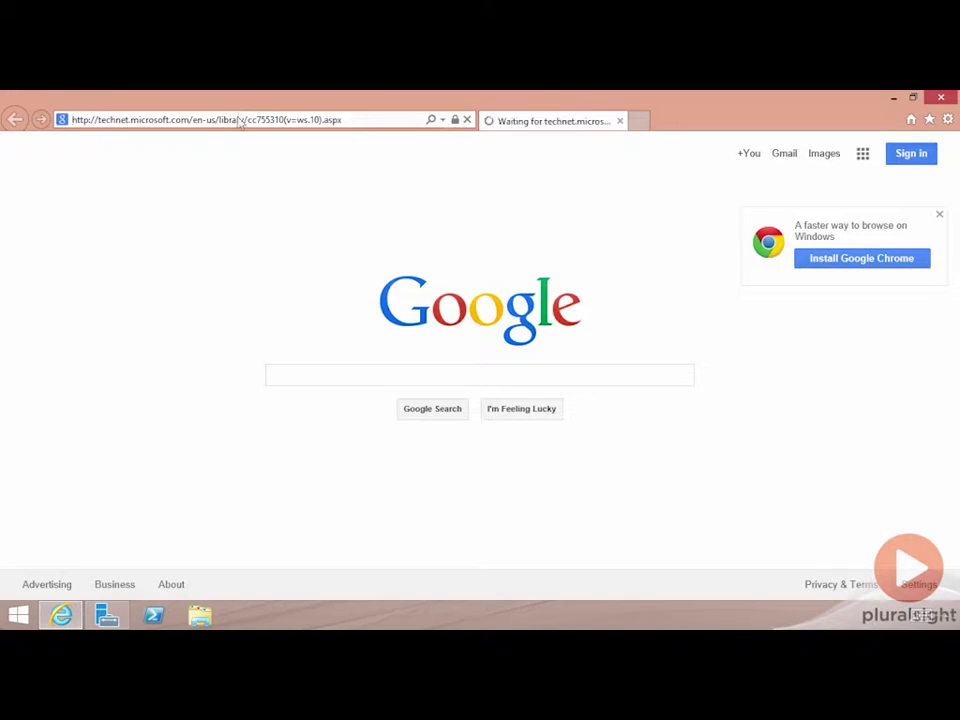
Scroll down the article to the section on restricting logon with a privileged account.
{"action": "scroll", "coordinate": [484, 313], "scroll_direction": "down", "scroll_amount": 5}
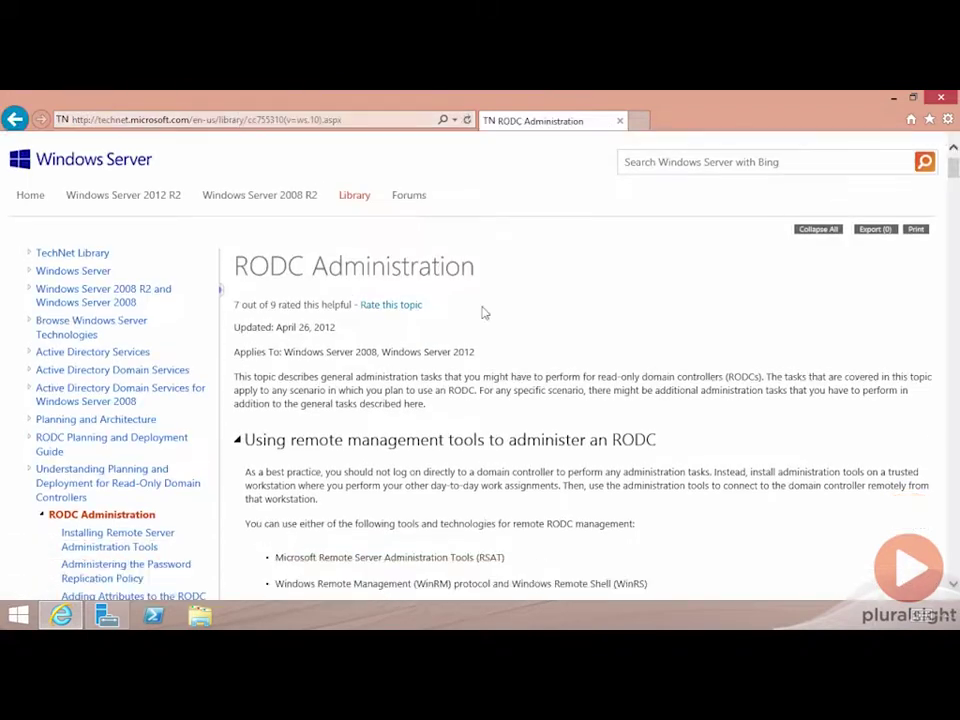
{"action": "scroll", "coordinate": [484, 310], "scroll_direction": "down", "scroll_amount": 14}
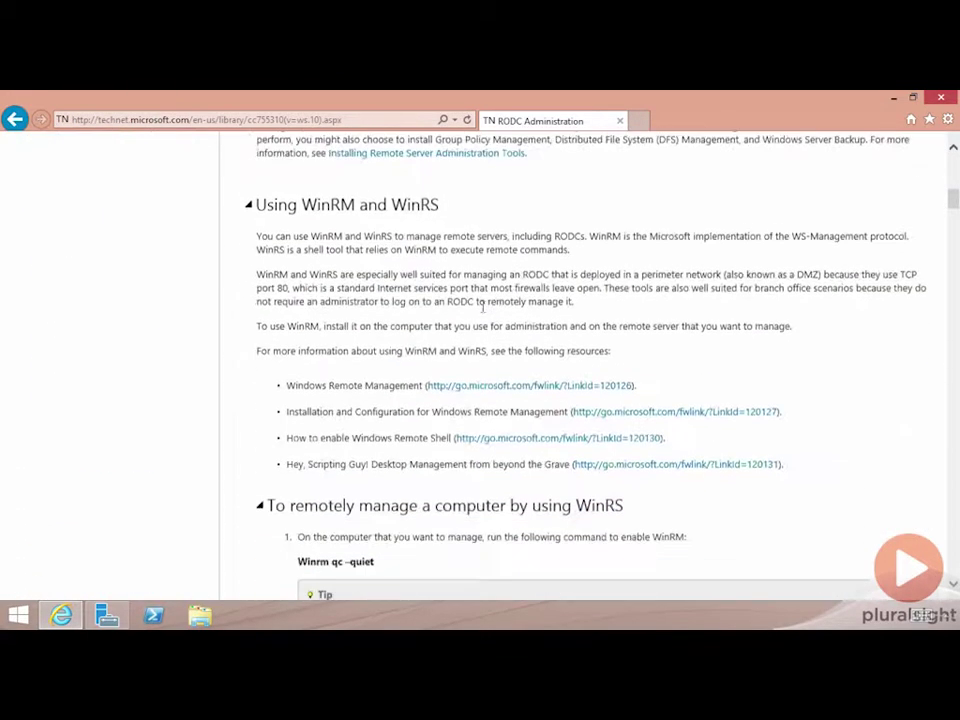
{"action": "scroll", "coordinate": [484, 313], "scroll_direction": "down", "scroll_amount": 6}
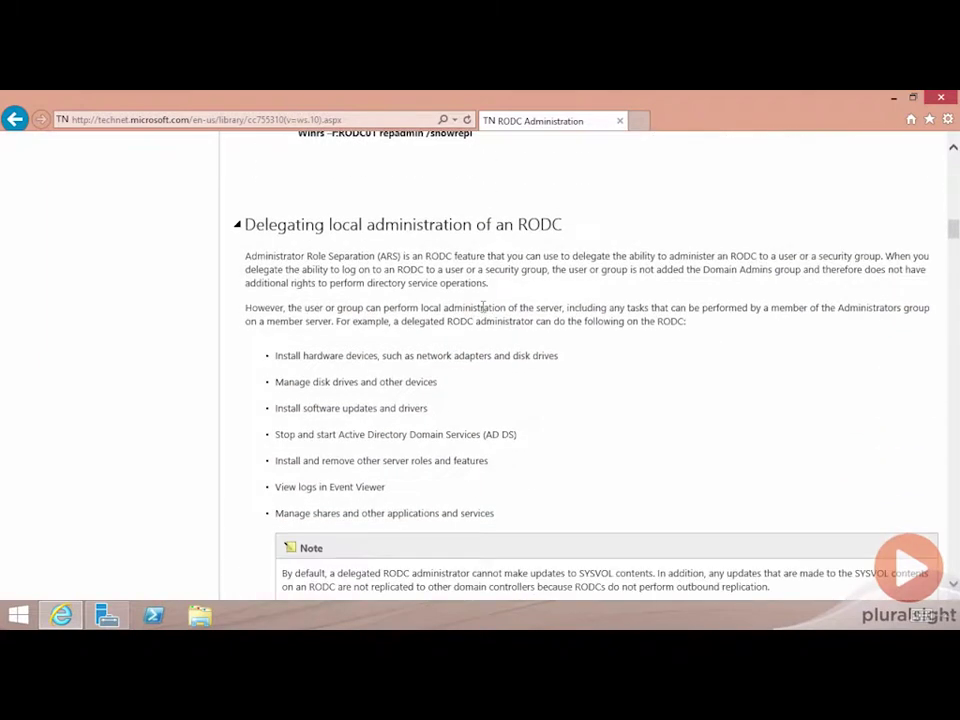
{"action": "scroll", "coordinate": [484, 313], "scroll_direction": "down", "scroll_amount": 5}
{"action": "scroll", "coordinate": [484, 313], "scroll_direction": "down", "scroll_amount": 15}
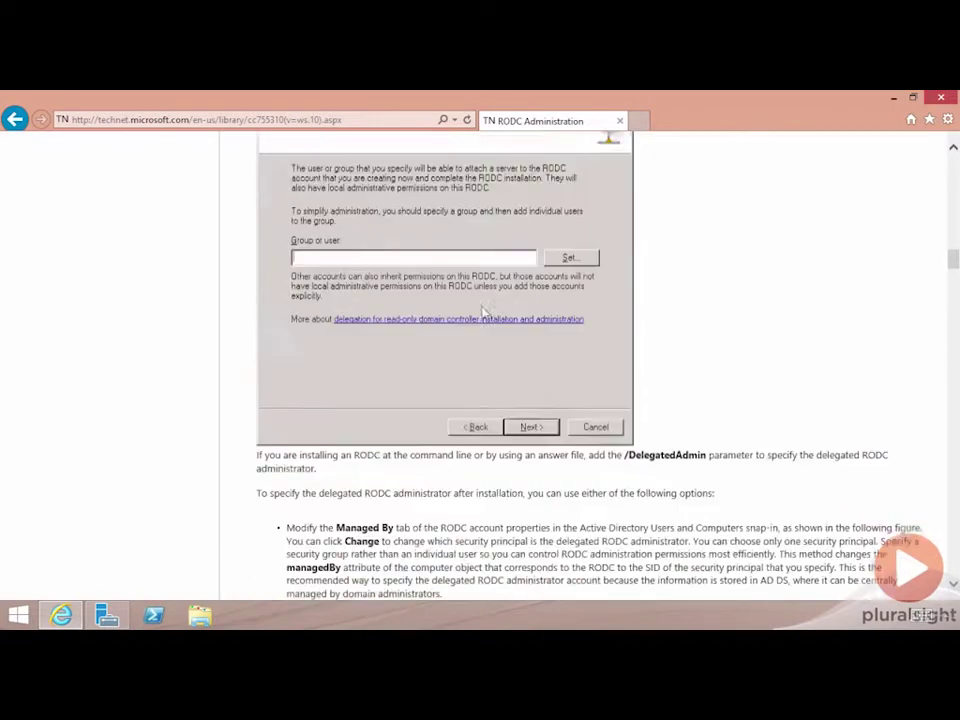
{"action": "scroll", "coordinate": [484, 313], "scroll_direction": "down", "scroll_amount": 15}
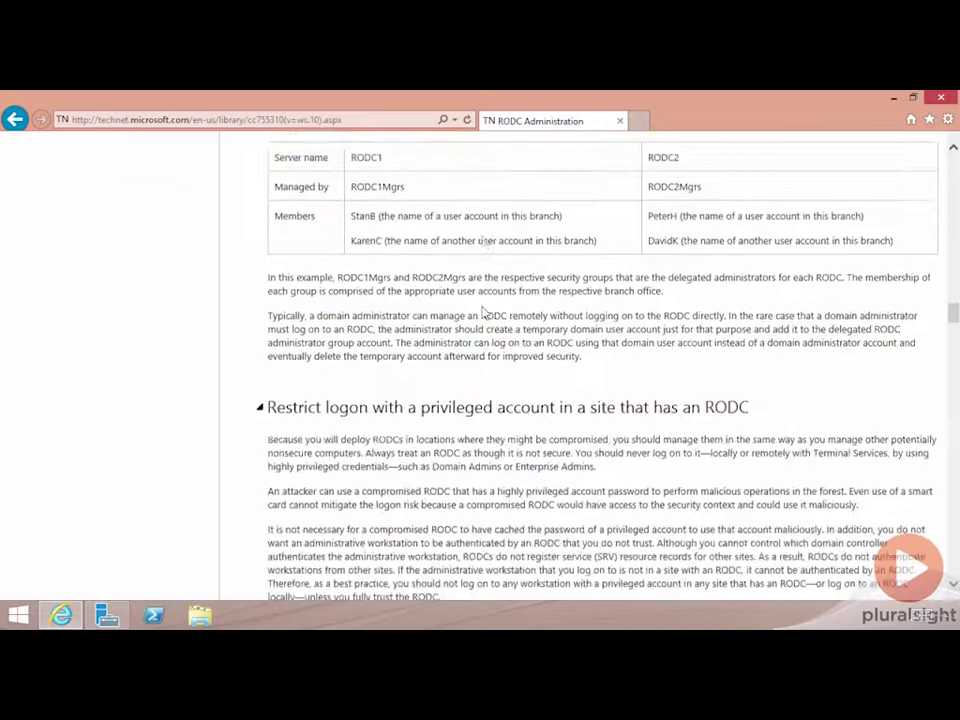
{"action": "scroll", "coordinate": [293, 263], "scroll_direction": "up", "scroll_amount": 20}
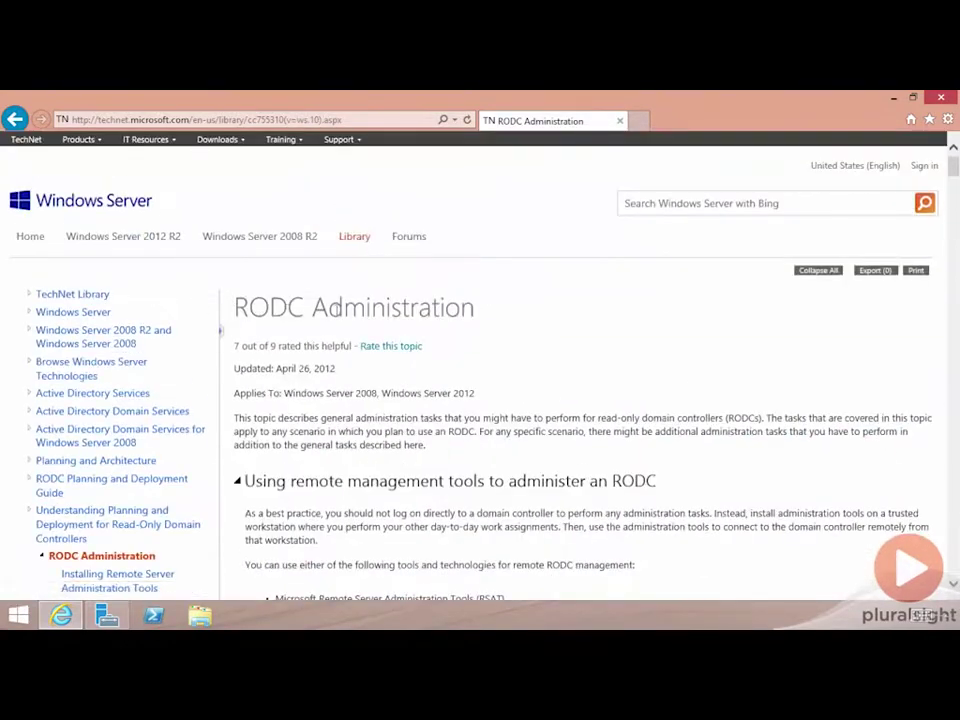
{"action": "scroll", "coordinate": [441, 316], "scroll_direction": "down", "scroll_amount": 20}
{"action": "scroll", "coordinate": [450, 350], "scroll_direction": "down", "scroll_amount": 15}
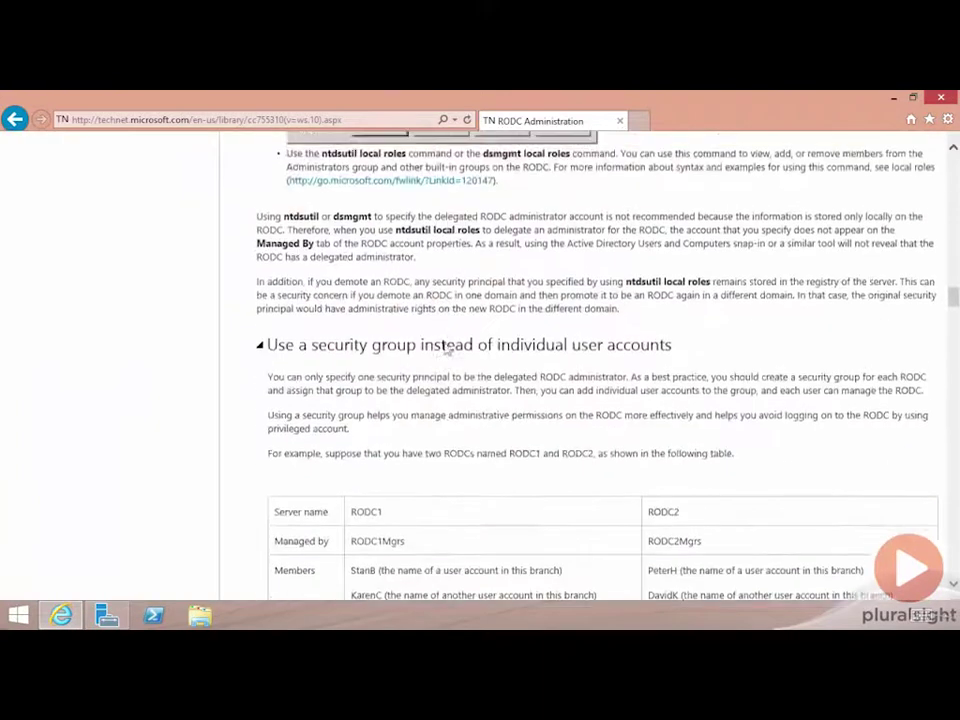
{"action": "scroll", "coordinate": [445, 343], "scroll_direction": "up", "scroll_amount": 1}
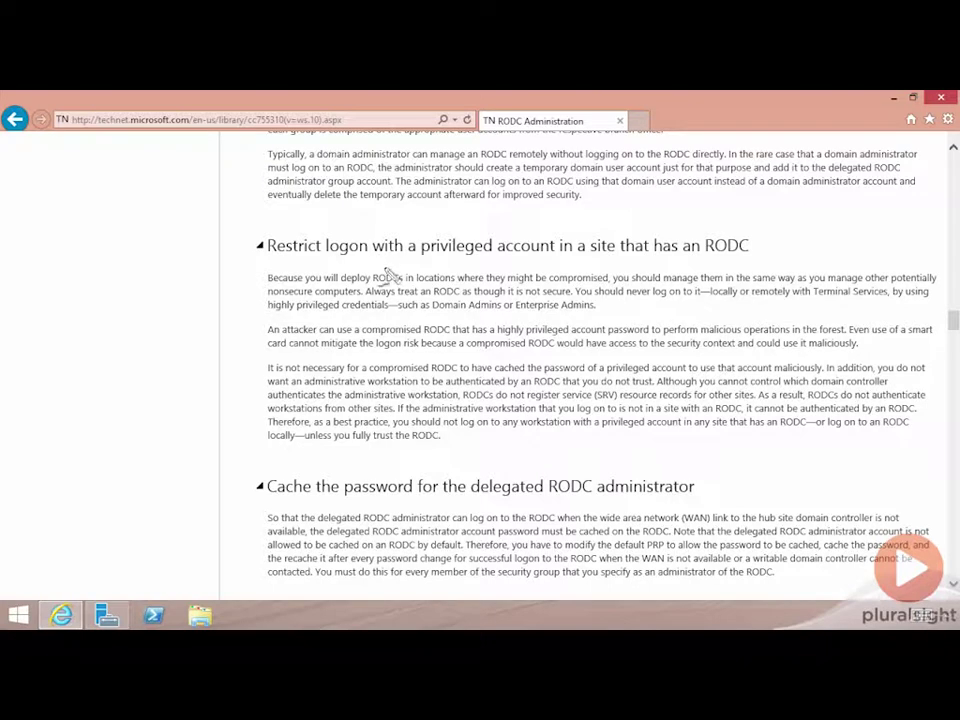
Mark the heading words, 'never log on to it', and the Domain Admins and Enterprise Admins mentions in red.
{"action": "left_click_drag", "start_coordinate": [362, 256], "coordinate": [386, 268]}
{"action": "left_click_drag", "start_coordinate": [531, 255], "coordinate": [555, 268]}
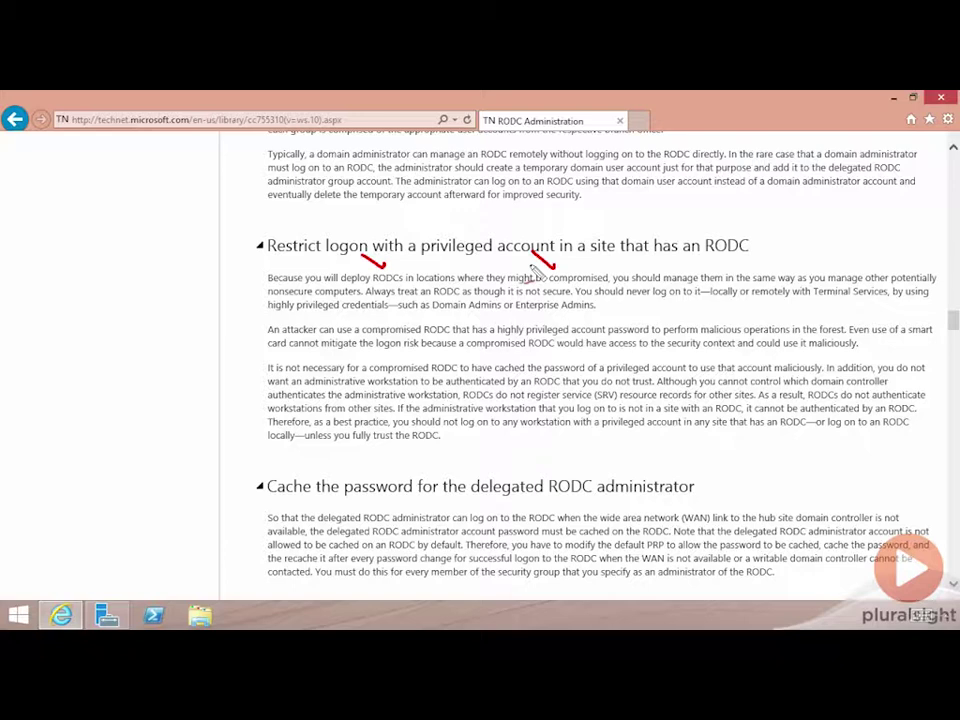
{"action": "left_click_drag", "start_coordinate": [700, 301], "coordinate": [629, 302]}
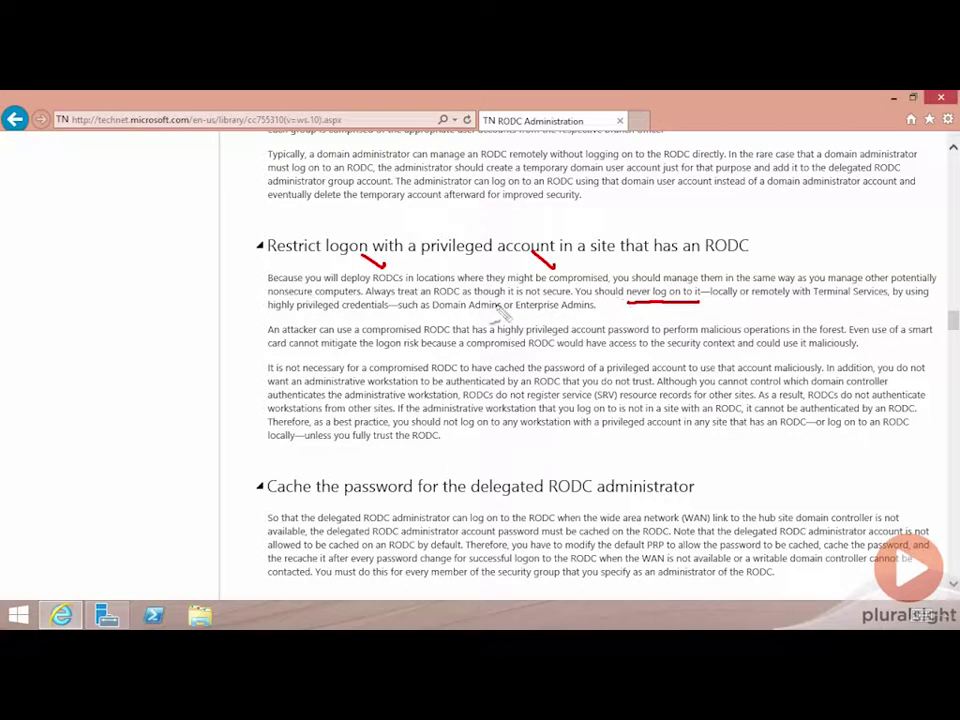
{"action": "left_click_drag", "start_coordinate": [460, 295], "coordinate": [490, 318]}
{"action": "left_click", "coordinate": [566, 314]}
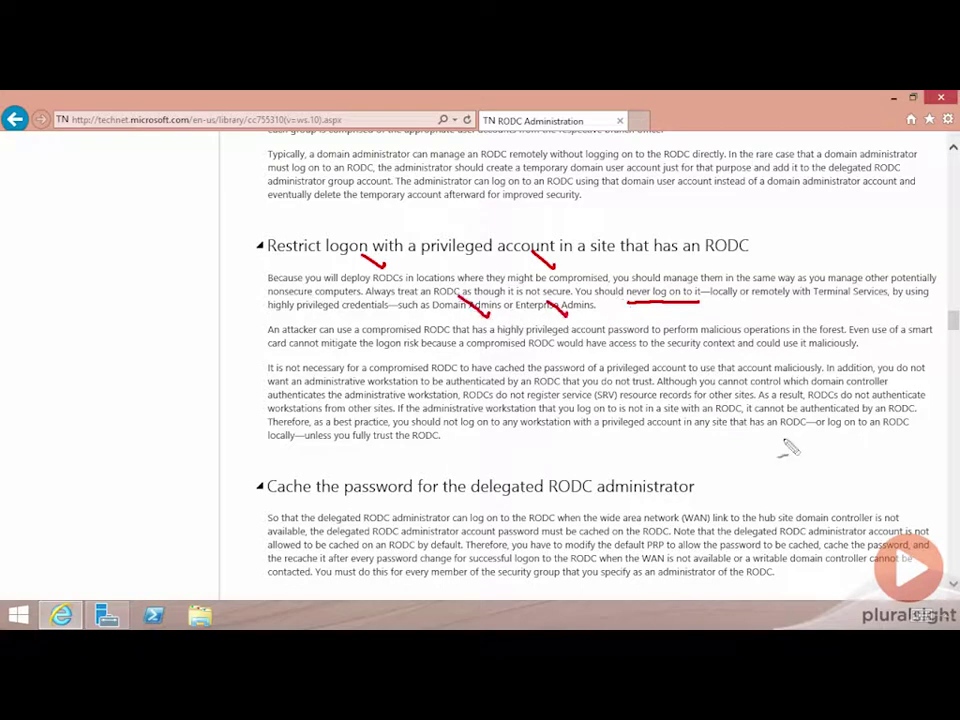
{"action": "left_click_drag", "start_coordinate": [548, 304], "coordinate": [568, 316]}
Flag the 'An attacker can use' paragraph and mark 'compromised', 'to the' and 'could' in it.
{"action": "left_click_drag", "start_coordinate": [231, 321], "coordinate": [262, 335]}
{"action": "left_click_drag", "start_coordinate": [492, 343], "coordinate": [515, 357]}
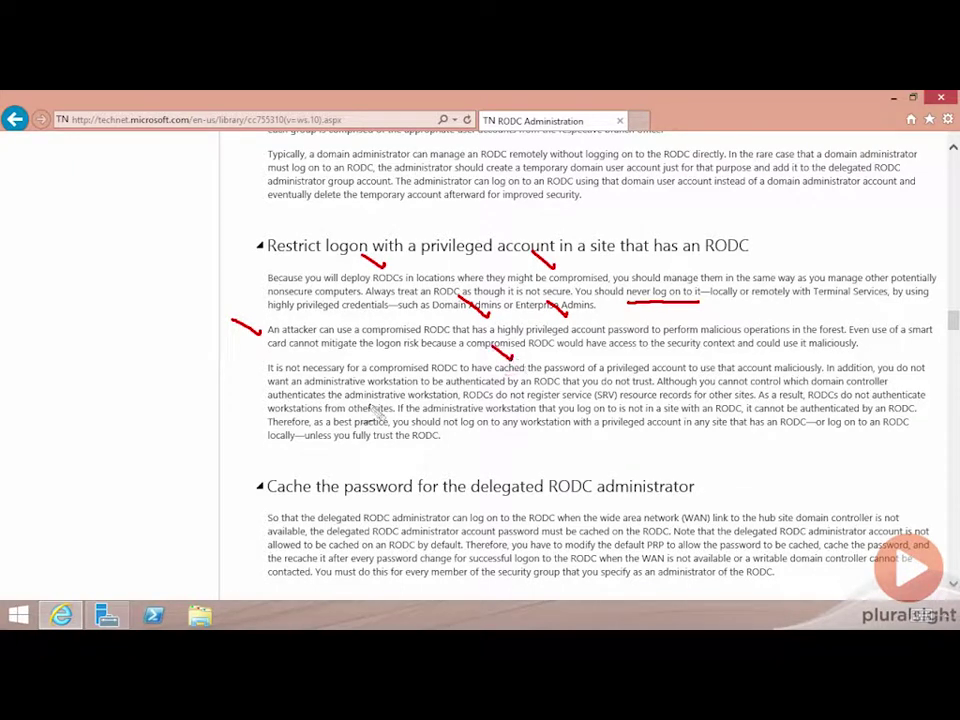
{"action": "left_click_drag", "start_coordinate": [645, 342], "coordinate": [664, 357]}
{"action": "left_click_drag", "start_coordinate": [772, 341], "coordinate": [793, 358]}
Clear the red pen marks and minimize Internet Explorer to reveal Server Manager.
{"action": "key", "text": "Escape"}
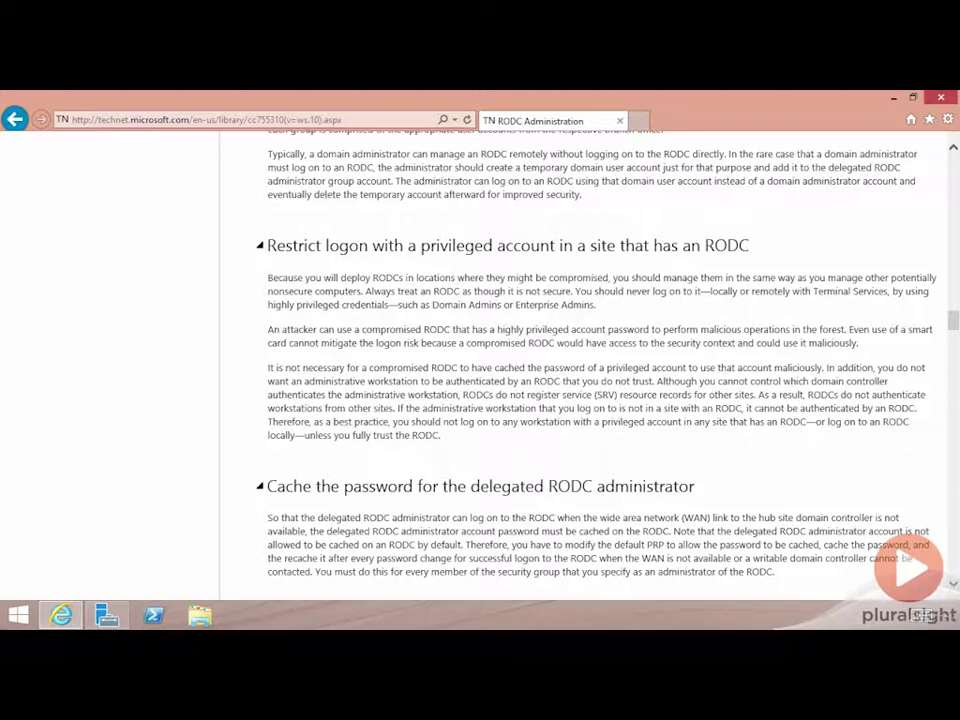
{"action": "left_click", "coordinate": [893, 99]}
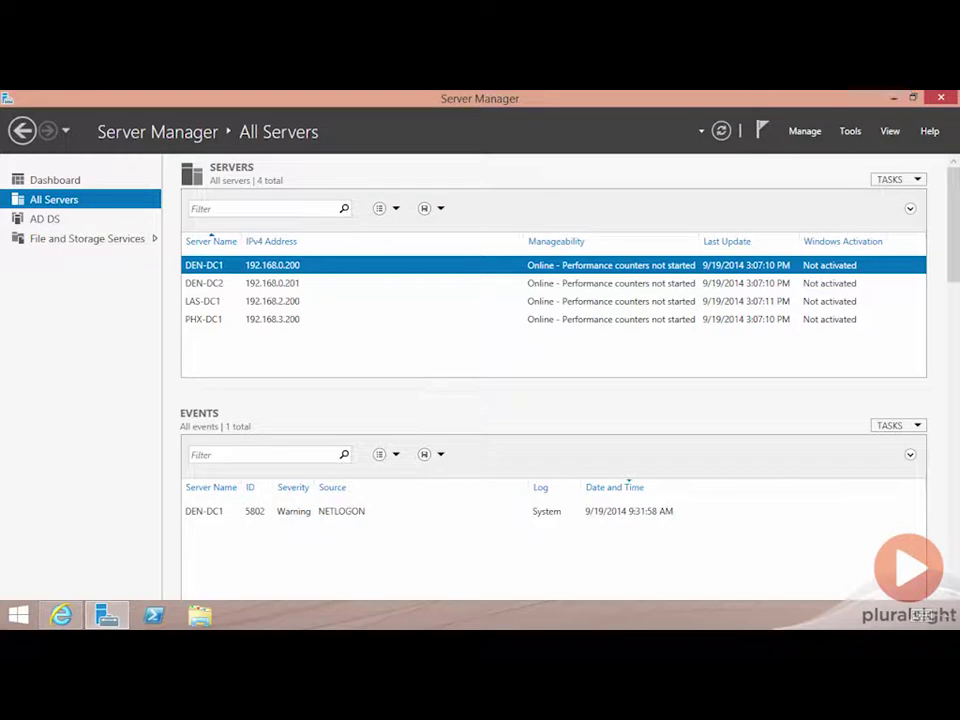
Launch Active Directory Users and Computers and view the Managed By tab of PHX-DC1's properties.
{"action": "left_click", "coordinate": [850, 132]}
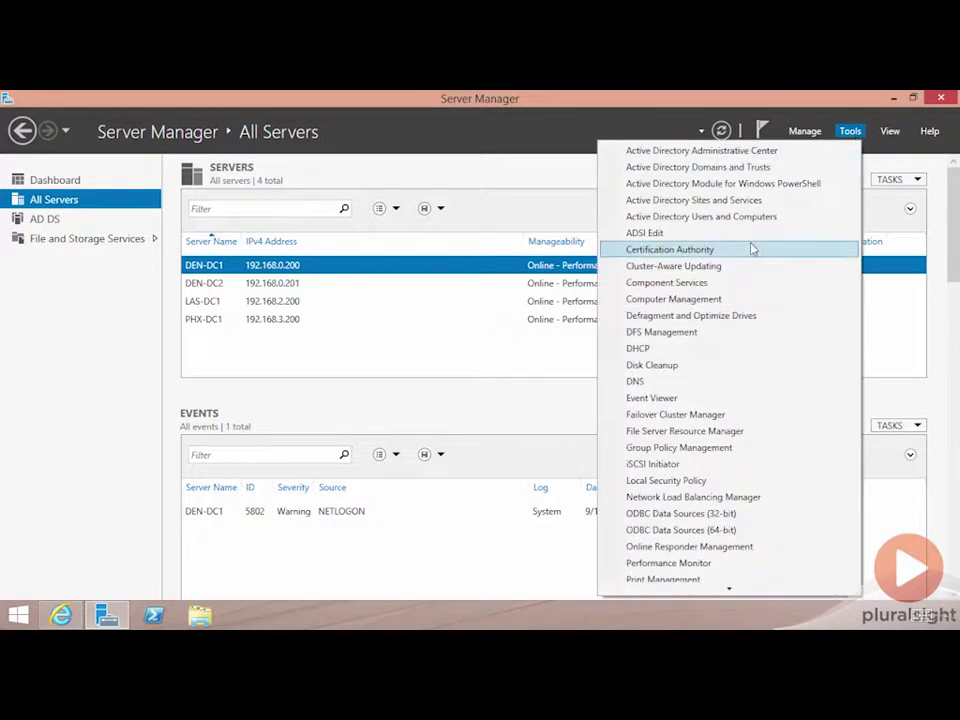
{"action": "left_click", "coordinate": [756, 221]}
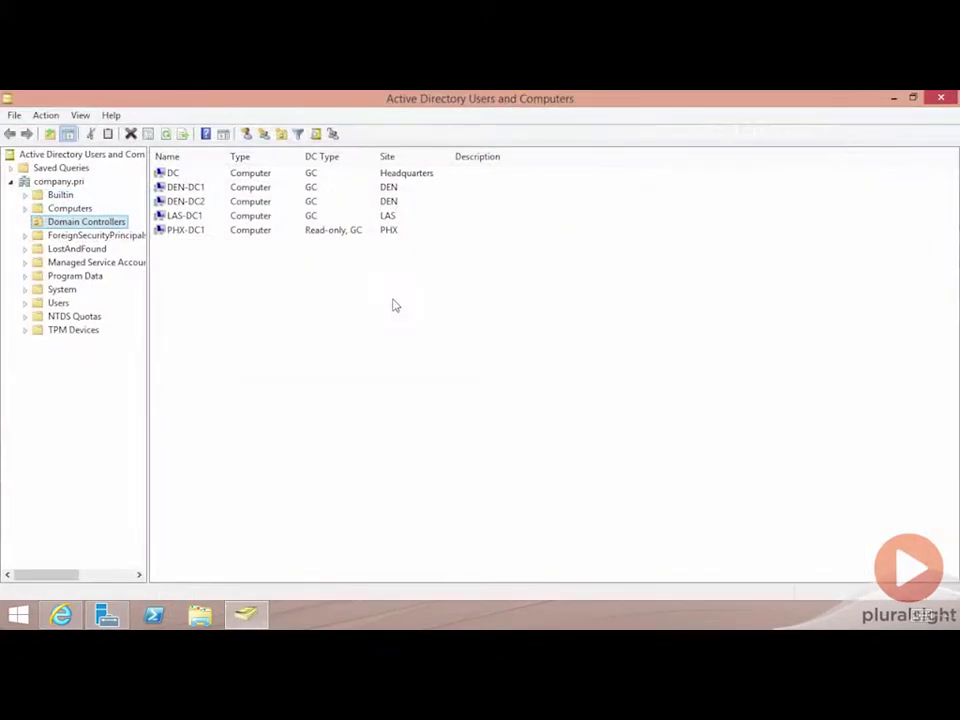
{"action": "left_click", "coordinate": [188, 231]}
{"action": "double_click", "coordinate": [186, 230]}
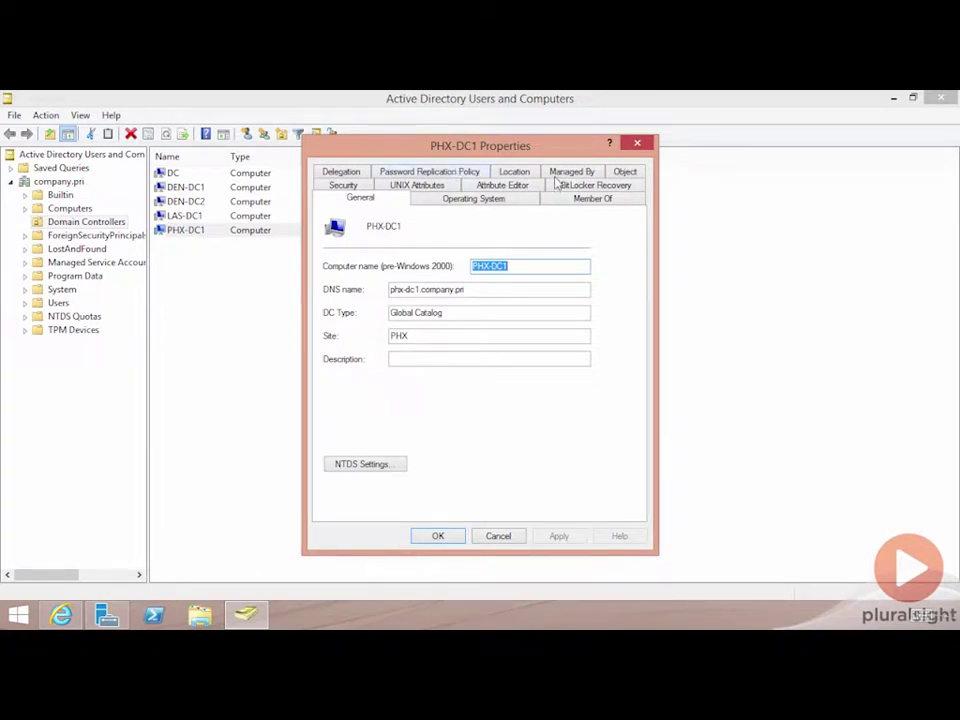
{"action": "left_click", "coordinate": [568, 172]}
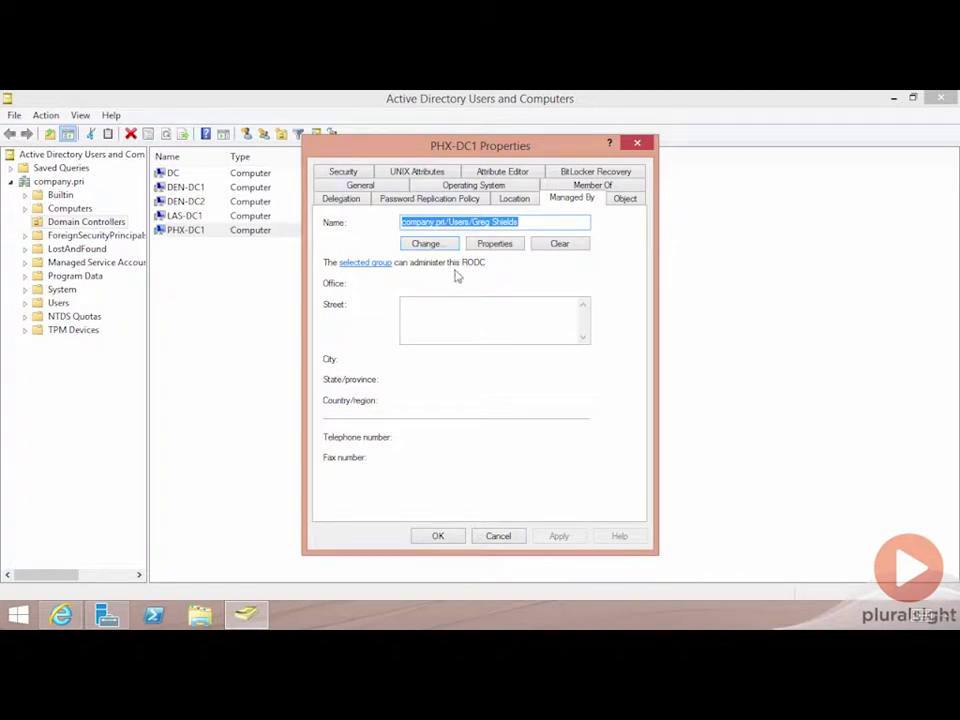
Enter another domain user's name as PHX-DC1's Managed By administrator and save the properties.
{"action": "left_click", "coordinate": [428, 244]}
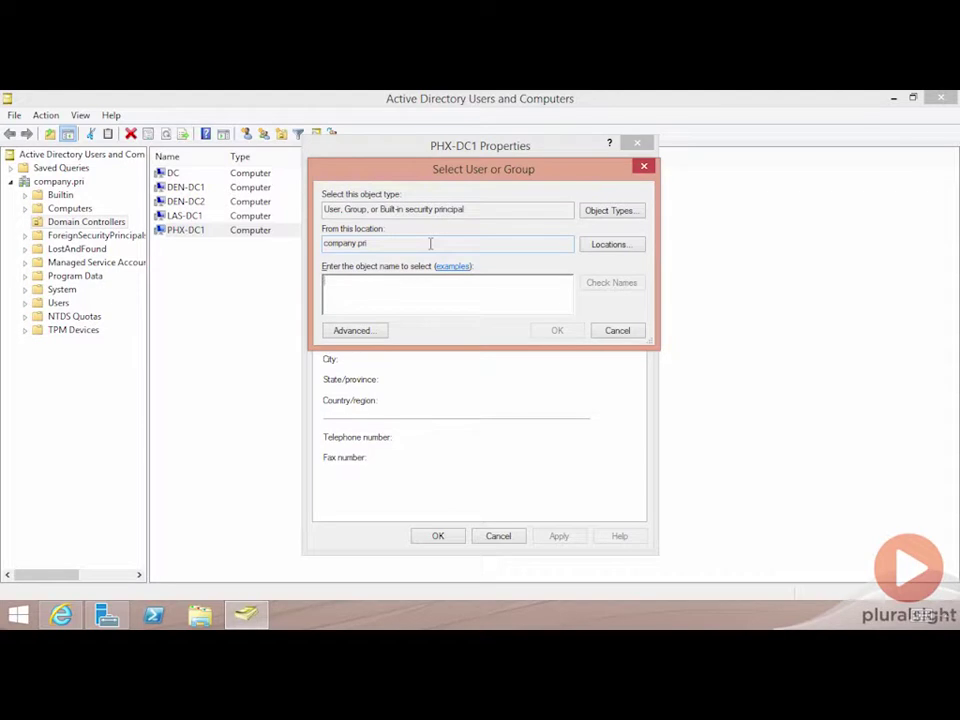
{"action": "key", "text": "Return"}
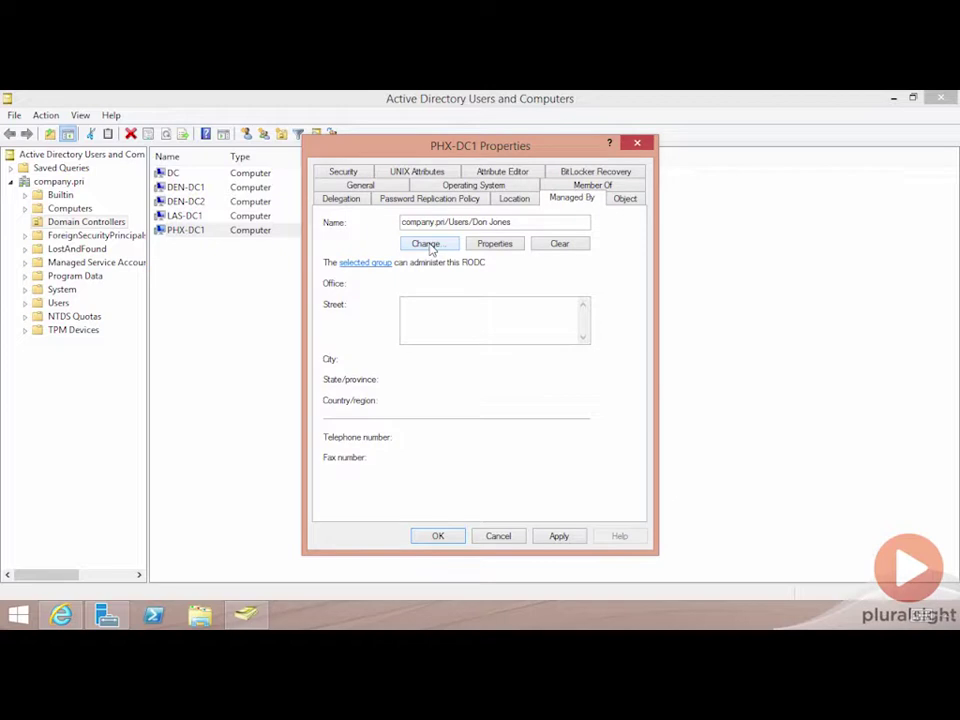
{"action": "left_click", "coordinate": [428, 244]}
{"action": "left_click", "coordinate": [438, 536]}
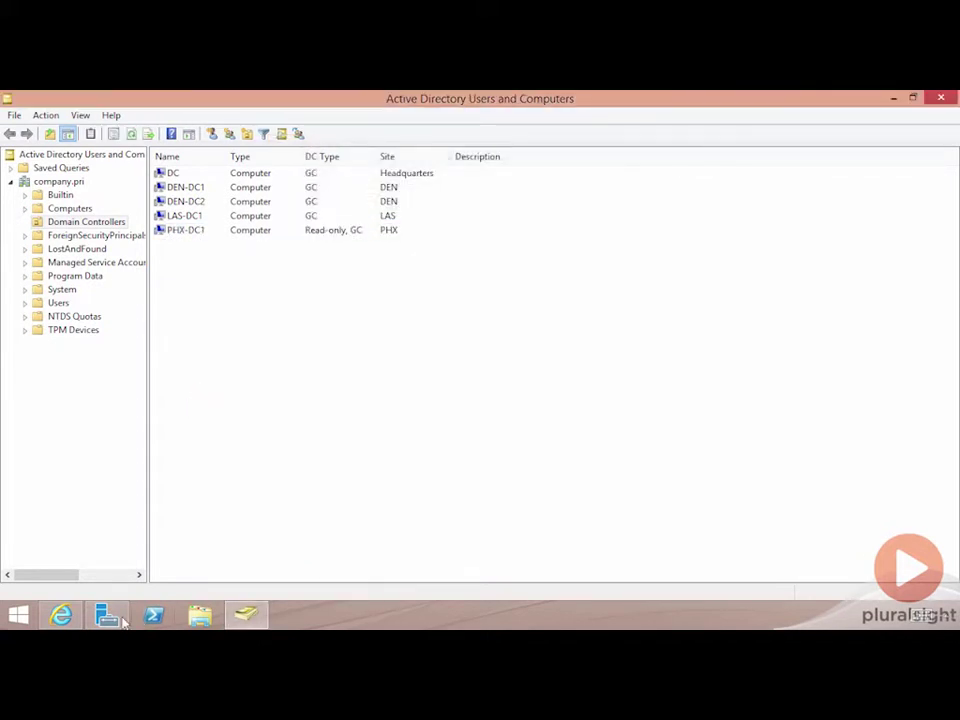
{"action": "right_click", "coordinate": [154, 617]}
In a maximized administrator PowerShell, run ntdsutil, enter local roles, and list its commands with '?'.
{"action": "left_click", "coordinate": [137, 489]}
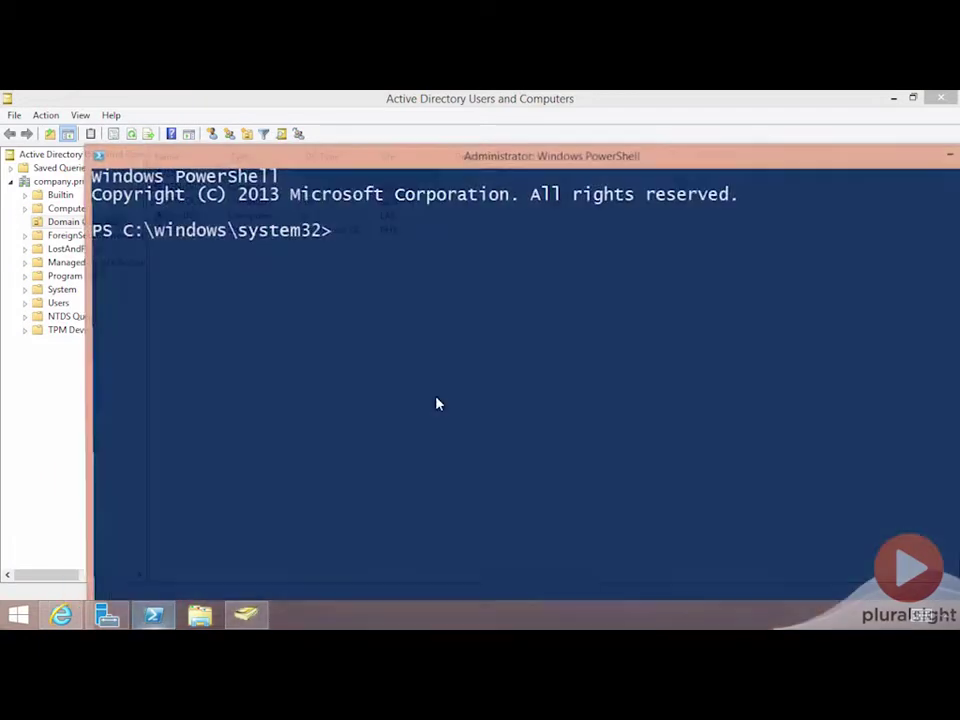
{"action": "double_click", "coordinate": [467, 158]}
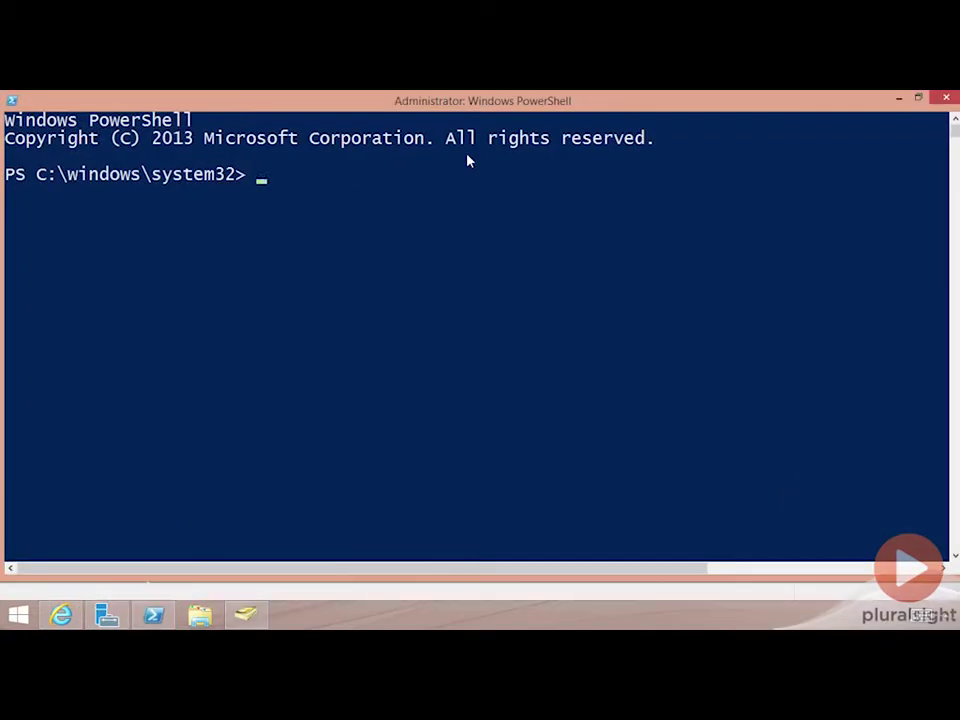
{"action": "type", "text": "ntdsutil"}
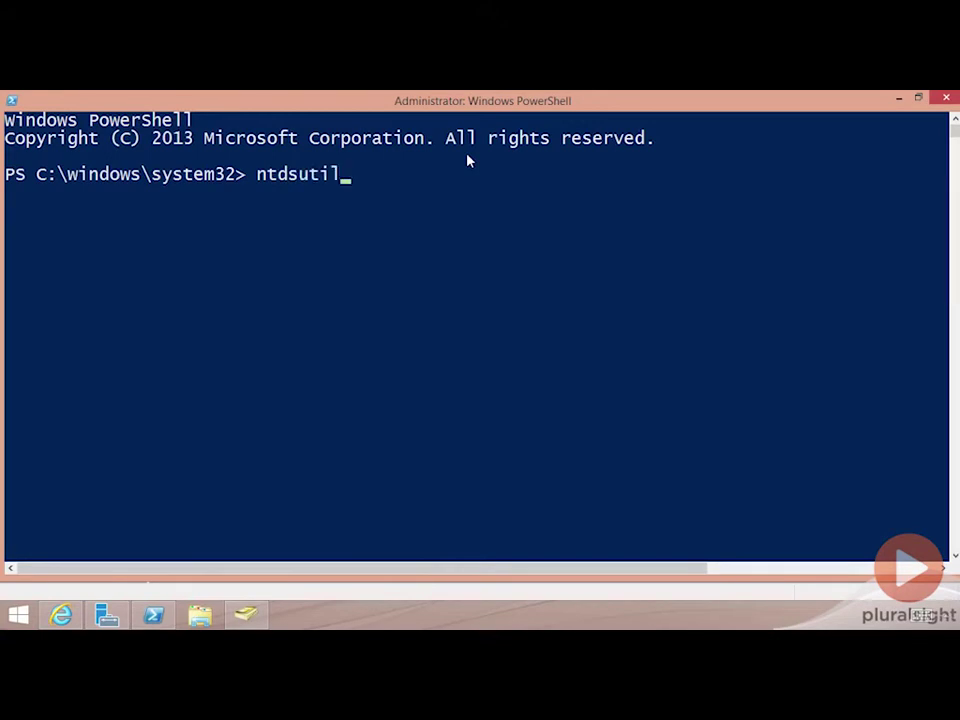
{"action": "key", "text": "Return"}
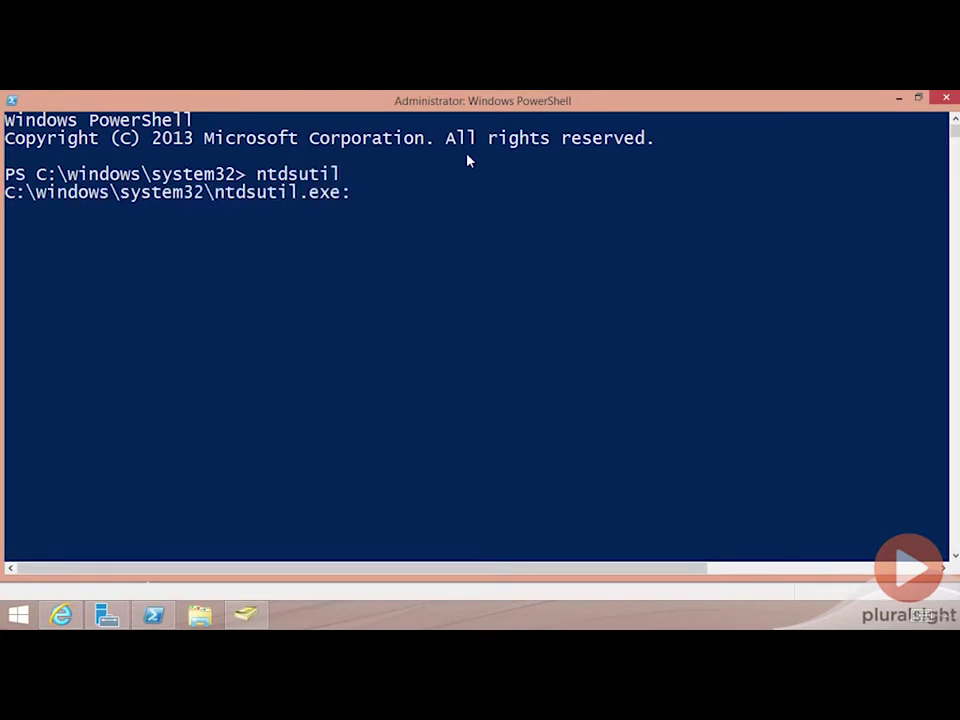
{"action": "type", "text": "local roles"}
{"action": "key", "text": "Return"}
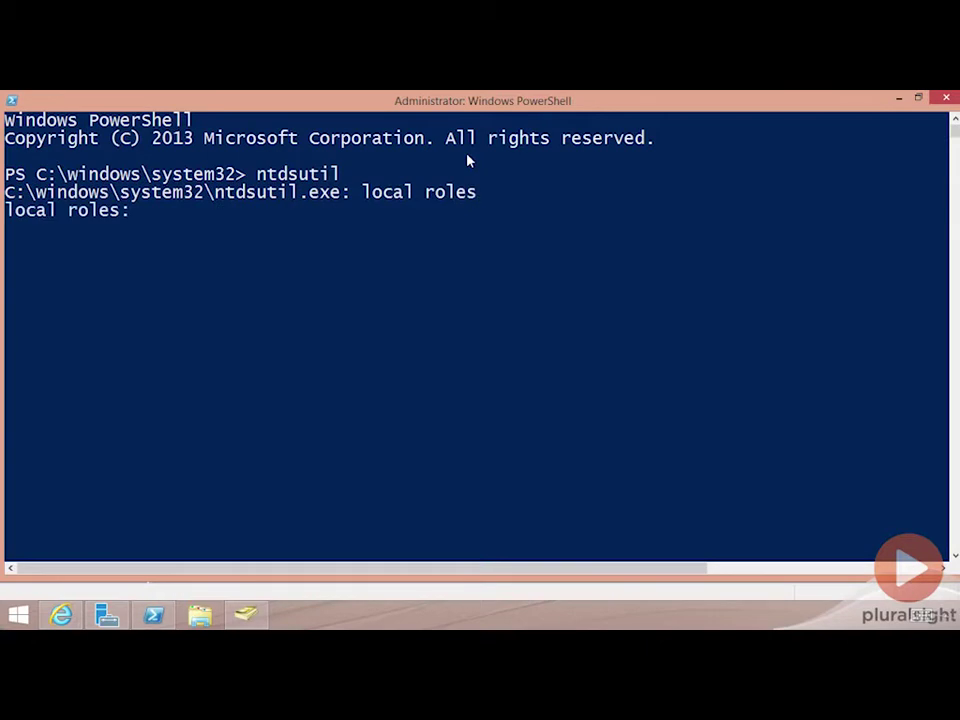
{"action": "type", "text": "?"}
{"action": "key", "text": "Return"}
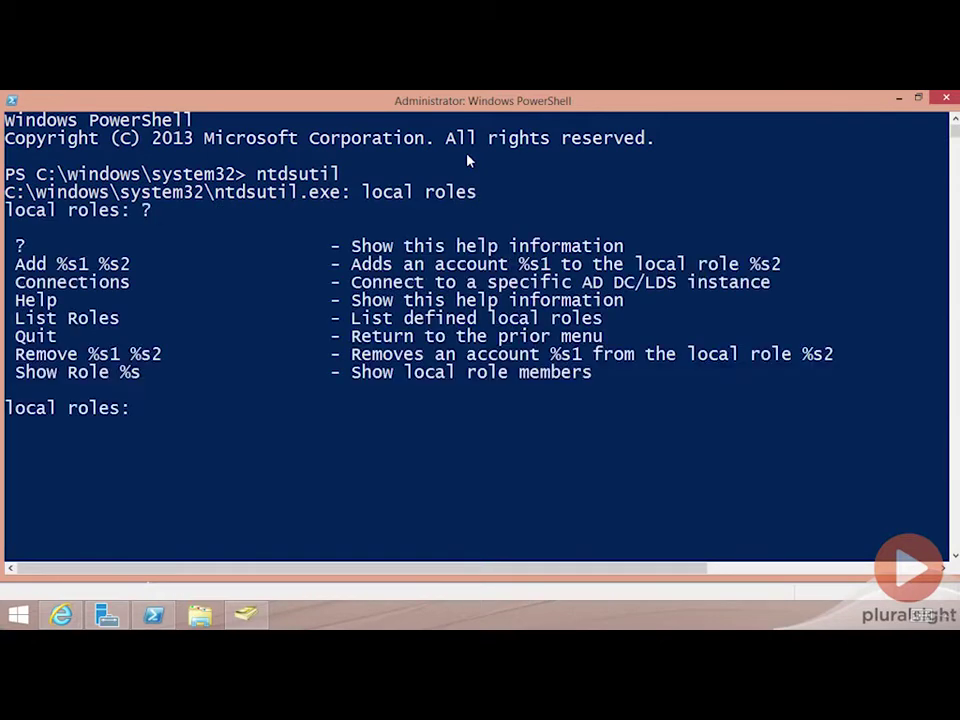